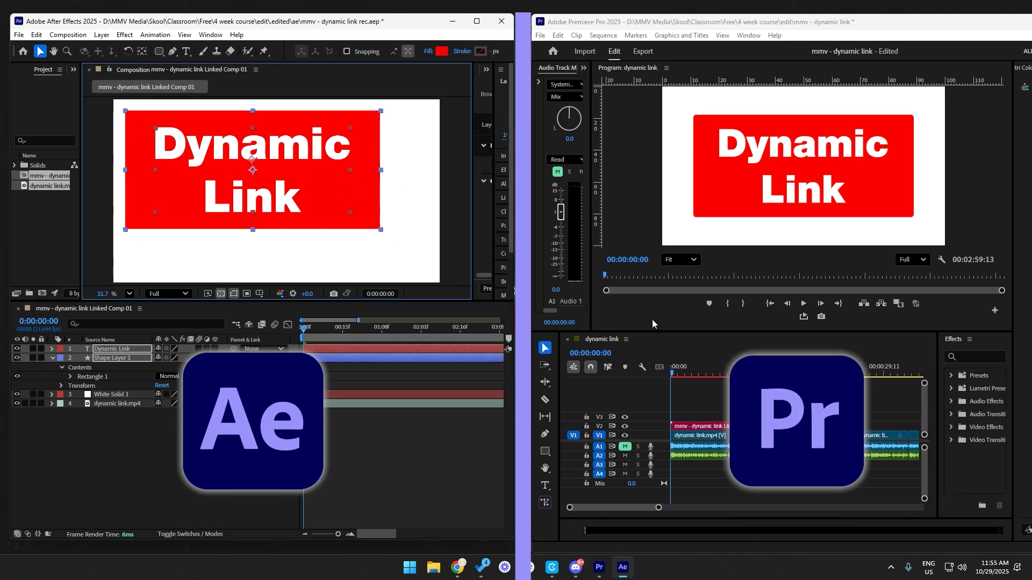
Move the title and red rectangle down and right in the composition, and change the title text to "Super cool" on two lines
{"action": "mouse_move", "coordinate": [282, 195]}
{"action": "left_mouse_down"}
{"action": "mouse_move", "coordinate": [333, 211]}
{"action": "mouse_move", "coordinate": [335, 198]}
{"action": "mouse_move", "coordinate": [296, 171]}
{"action": "mouse_move", "coordinate": [285, 186]}
{"action": "left_mouse_up"}
{"action": "double_click", "coordinate": [284, 178]}
{"action": "type", "text": "Super"}
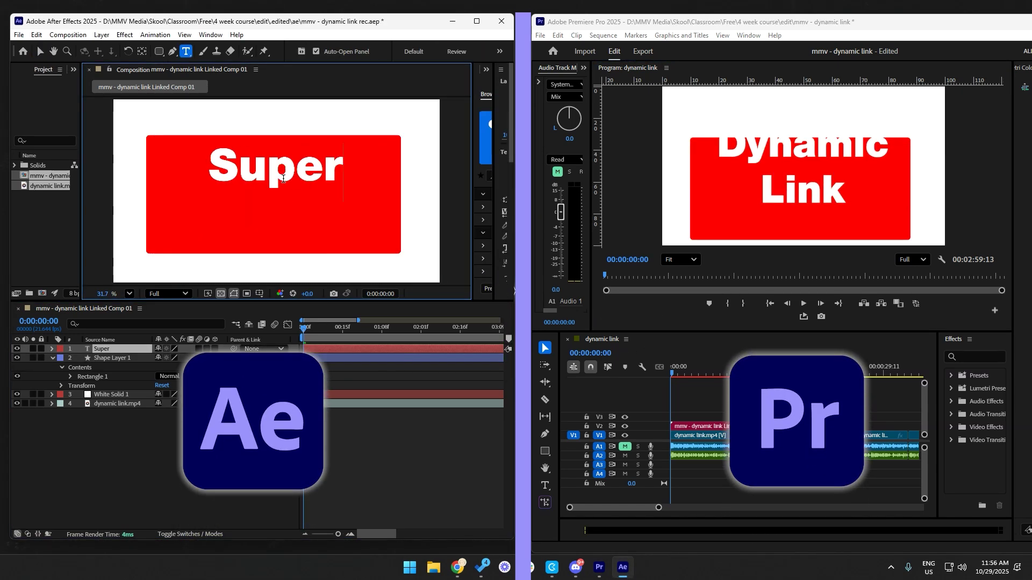
{"action": "key", "text": "Return"}
{"action": "type", "text": "cool"}
{"action": "key", "text": "Escape"}
{"action": "left_click", "coordinate": [351, 444]}
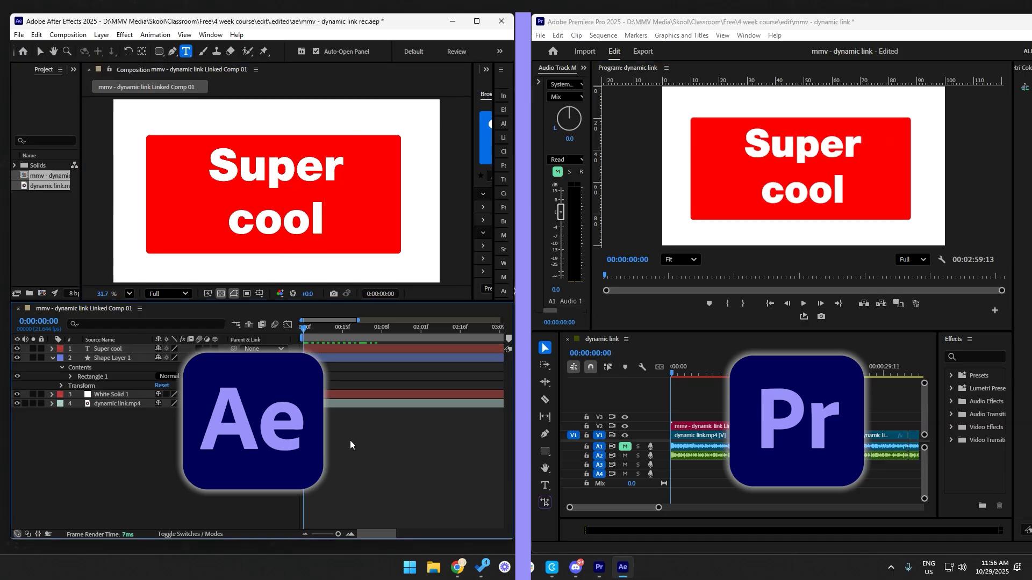
Replace the title text with "wow!!!" and shift the title and the red rectangle to the right
{"action": "left_click", "coordinate": [286, 211]}
{"action": "key", "text": "ctrl+a"}
{"action": "type", "text": "wow!!!"}
{"action": "left_click", "coordinate": [40, 51]}
{"action": "left_click", "coordinate": [326, 178]}
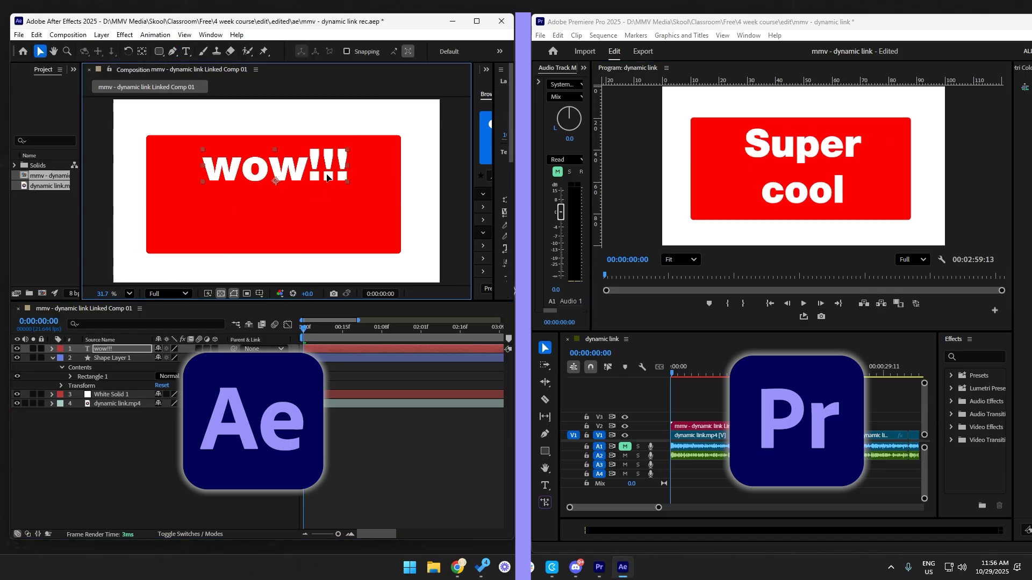
{"action": "left_click_drag", "start_coordinate": [326, 177], "coordinate": [366, 177]}
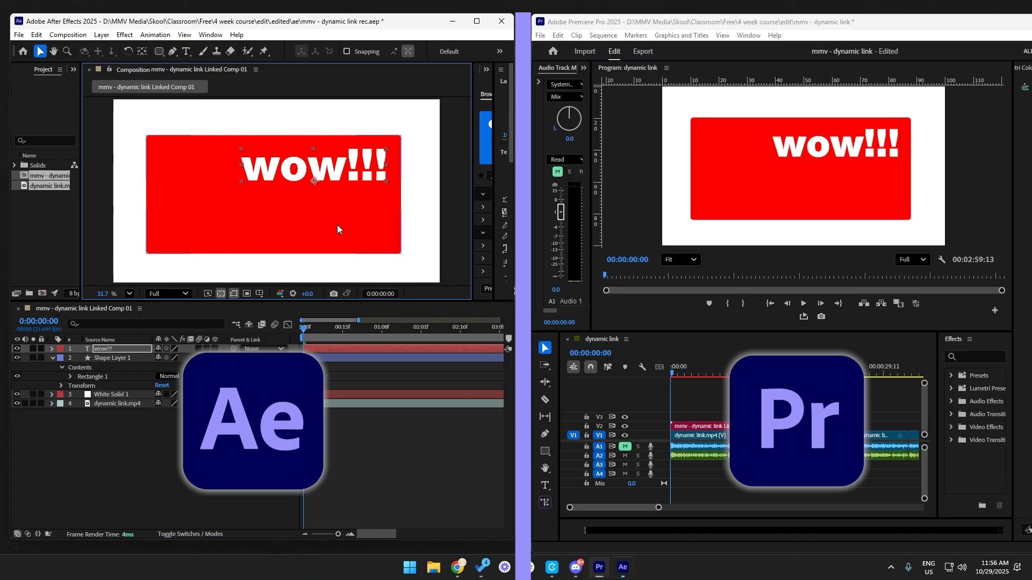
{"action": "left_click_drag", "start_coordinate": [337, 225], "coordinate": [376, 225]}
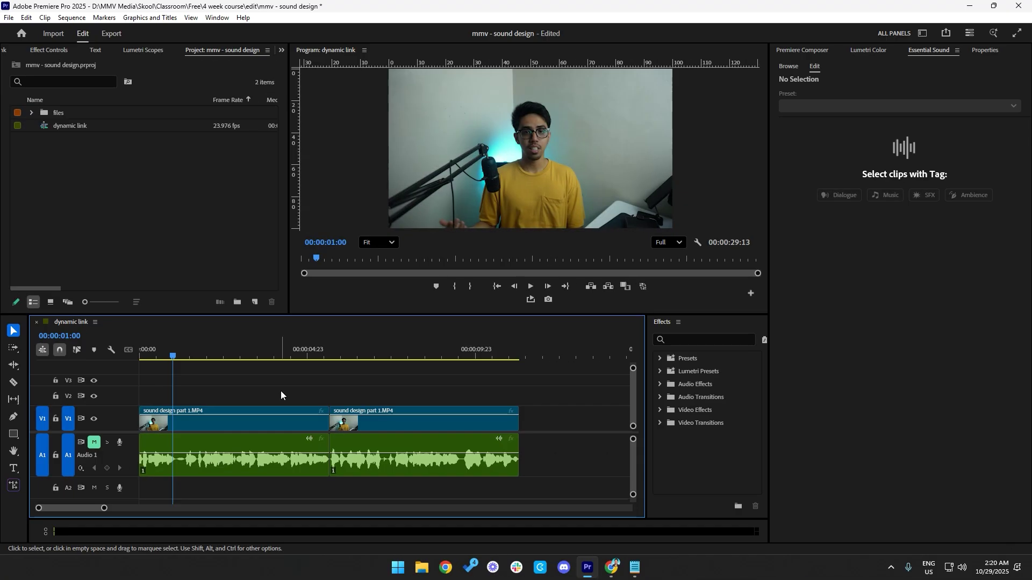
Duplicate the two sound design part 1.MP4 clips from track V1 onto V2, directly above the originals
{"action": "left_click_drag", "start_coordinate": [373, 386], "coordinate": [274, 415]}
{"action": "left_click", "coordinate": [314, 391]}
{"action": "left_click_drag", "start_coordinate": [334, 397], "coordinate": [238, 395]}
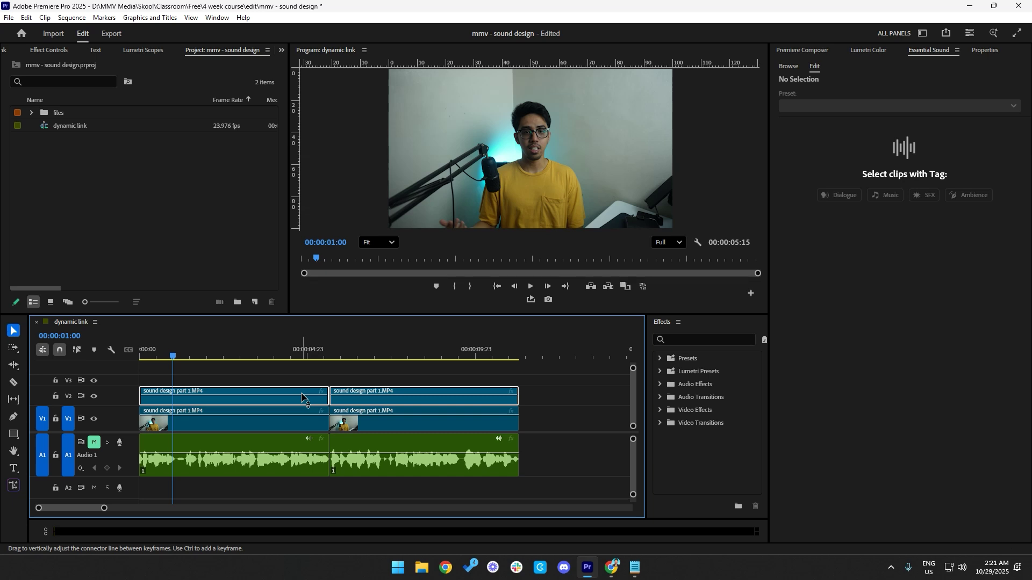
{"action": "left_click_drag", "start_coordinate": [559, 424], "coordinate": [323, 417]}
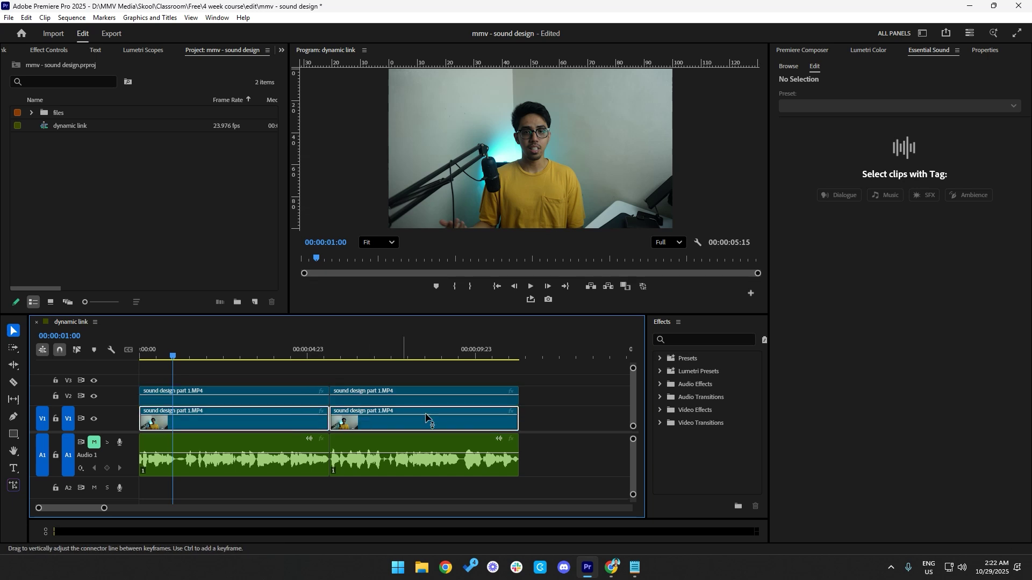
{"action": "left_click", "coordinate": [589, 428]}
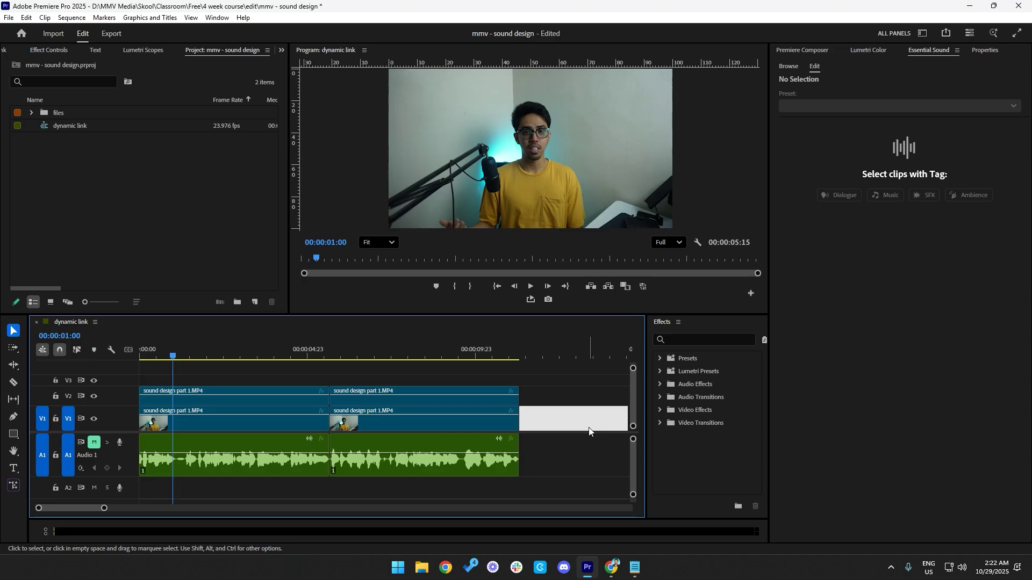
{"action": "left_click_drag", "start_coordinate": [589, 430], "coordinate": [293, 392]}
{"action": "left_click_drag", "start_coordinate": [569, 466], "coordinate": [245, 473]}
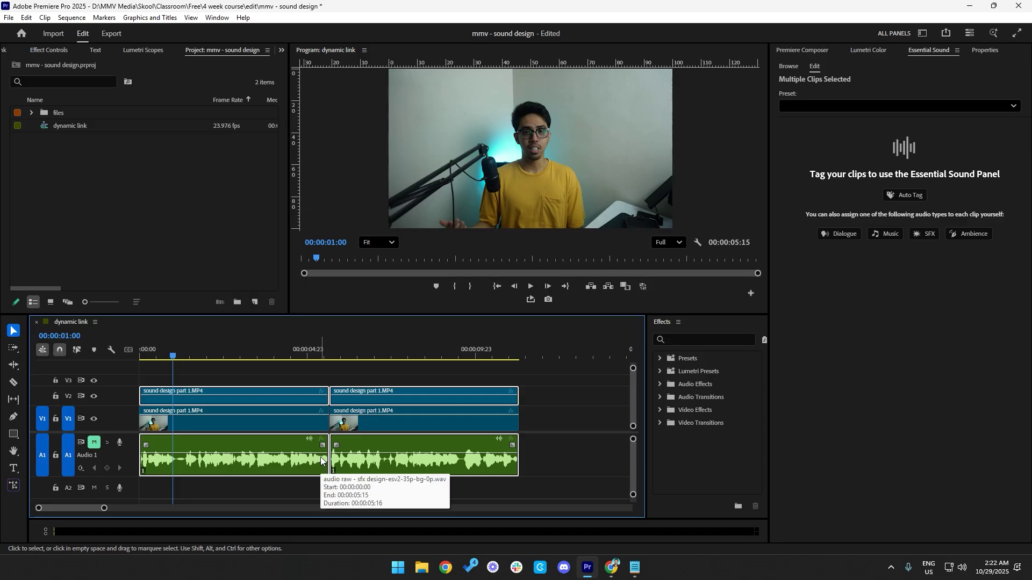
{"action": "left_click", "coordinate": [372, 373]}
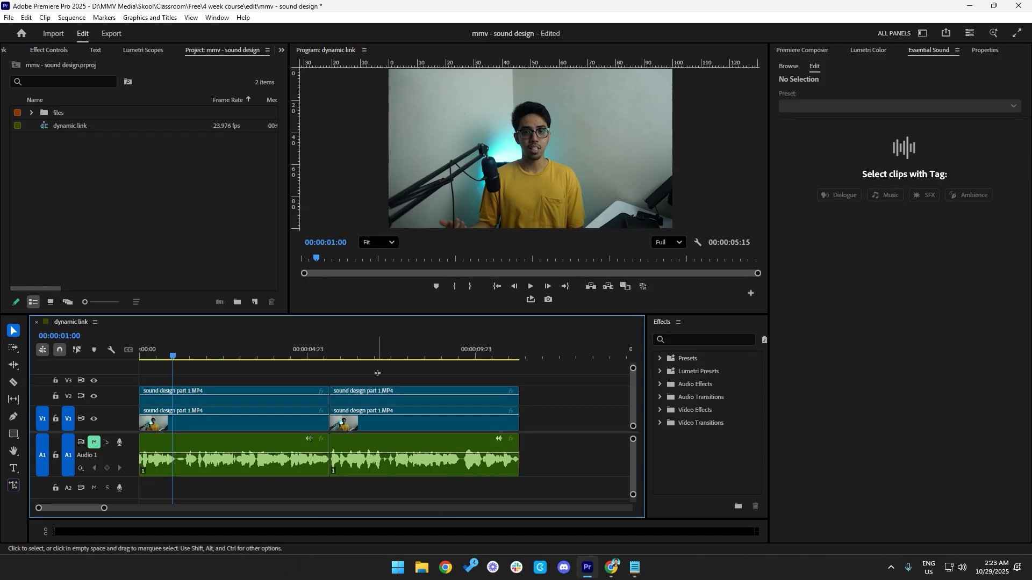
Replace the two V2 video clips together with the two A1 audio clips with an After Effects composition
{"action": "left_click_drag", "start_coordinate": [380, 377], "coordinate": [301, 395]}
{"action": "left_click_drag", "start_coordinate": [562, 460], "coordinate": [250, 462]}
{"action": "right_click", "coordinate": [263, 446]}
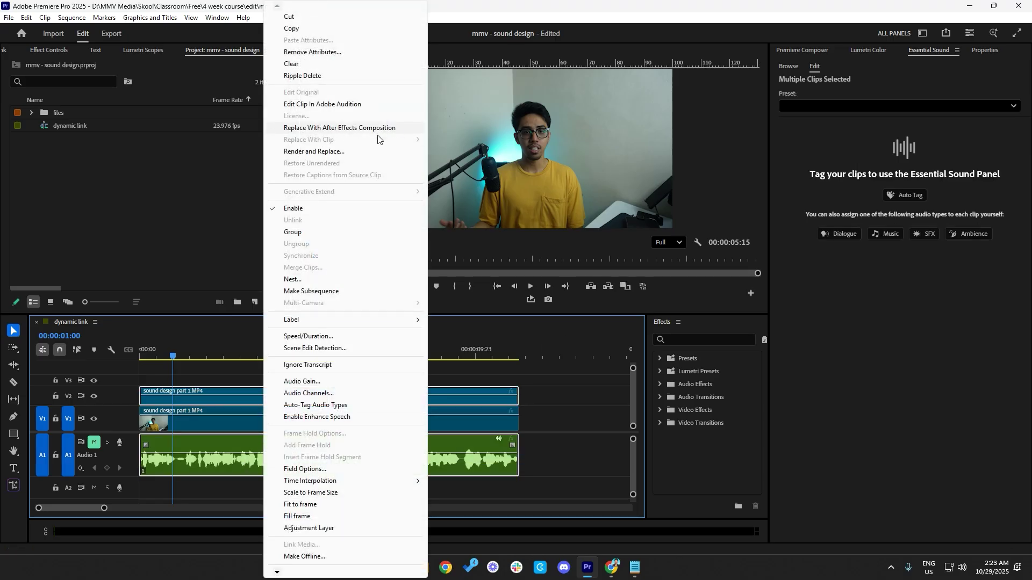
{"action": "left_click", "coordinate": [346, 128]}
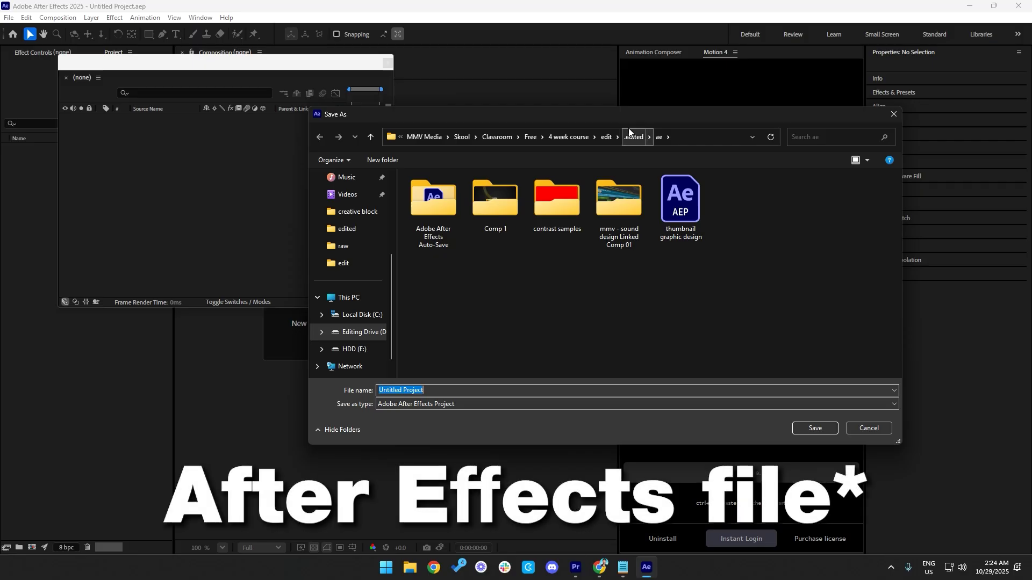
Save the new After Effects project as "mmv - dynamic link" in the ae folder
{"action": "type", "text": "mmv"}
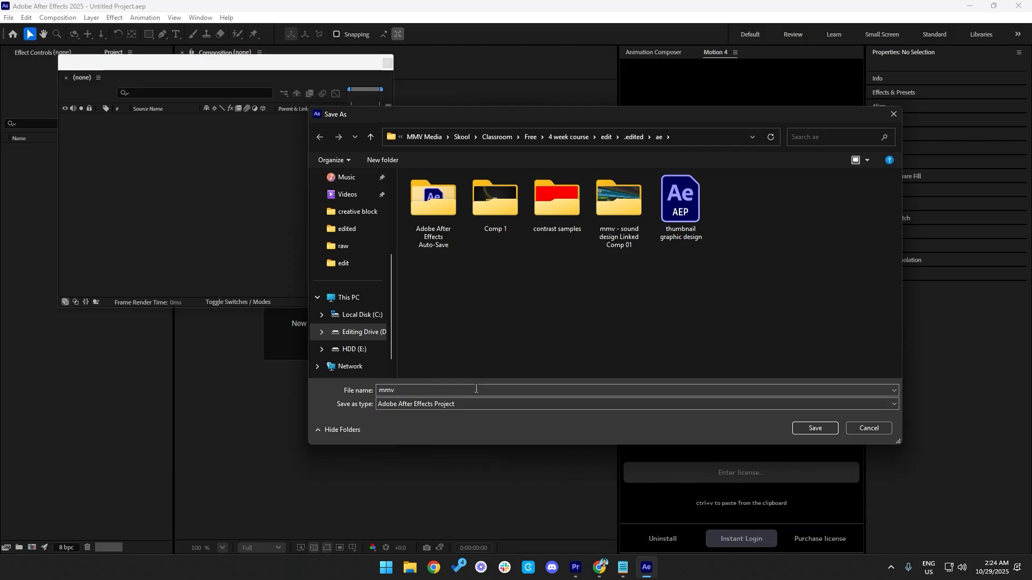
{"action": "type", "text": " - dynamic l"}
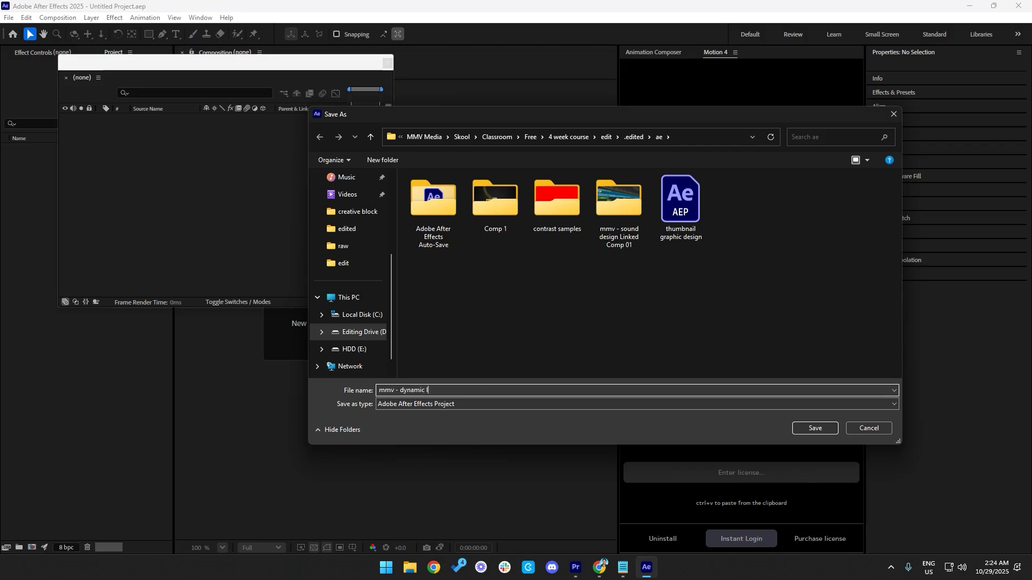
{"action": "type", "text": "ink"}
{"action": "key", "text": "Return"}
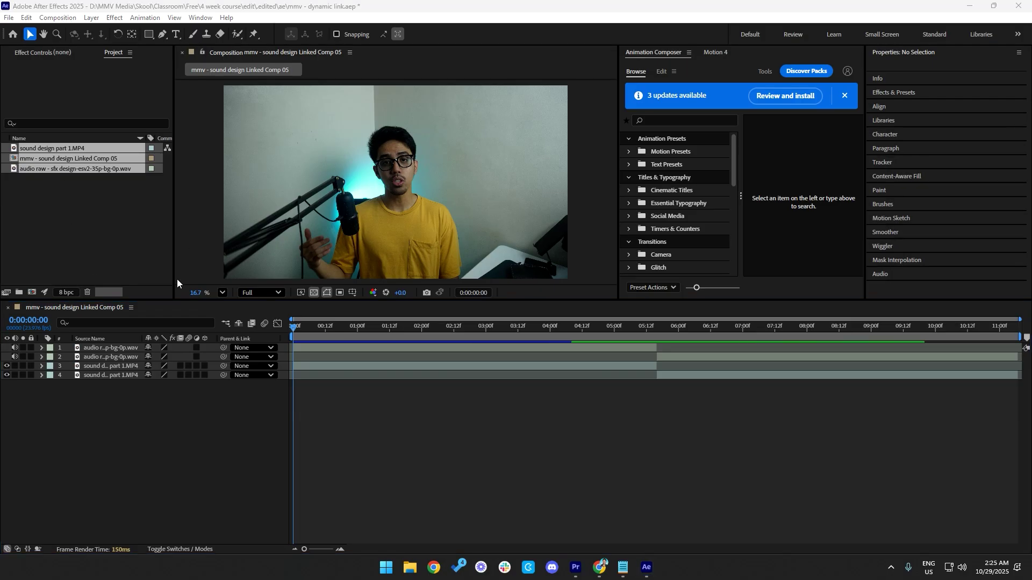
Go through the linked composition's layers, examining the two video layers and the two audio layers
{"action": "left_click", "coordinate": [107, 365]}
{"action": "left_click", "coordinate": [114, 375]}
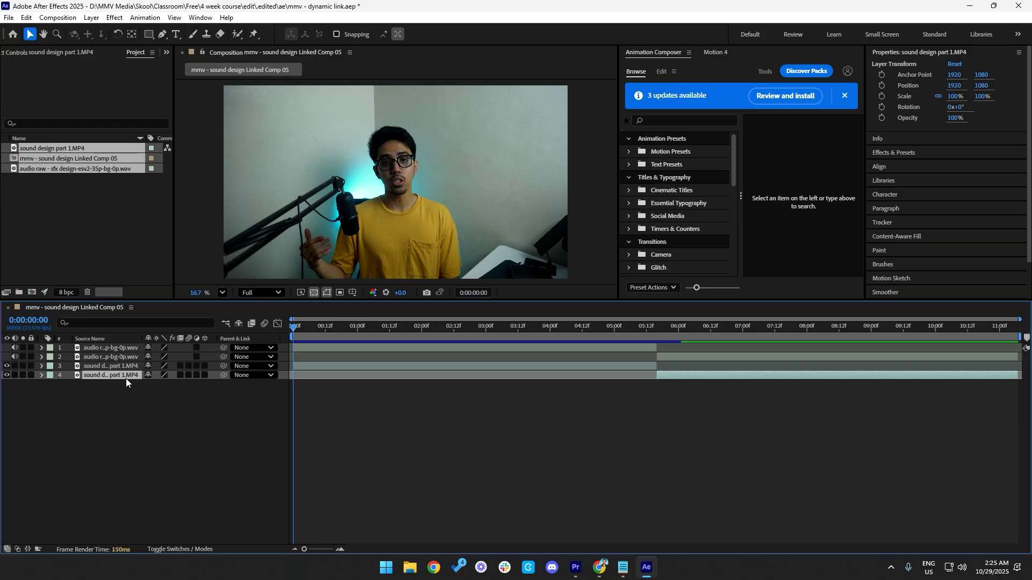
{"action": "left_click", "coordinate": [124, 368]}
{"action": "left_click", "coordinate": [124, 374]}
{"action": "left_click", "coordinate": [130, 366]}
{"action": "left_click", "coordinate": [129, 357]}
{"action": "left_click", "coordinate": [131, 348]}
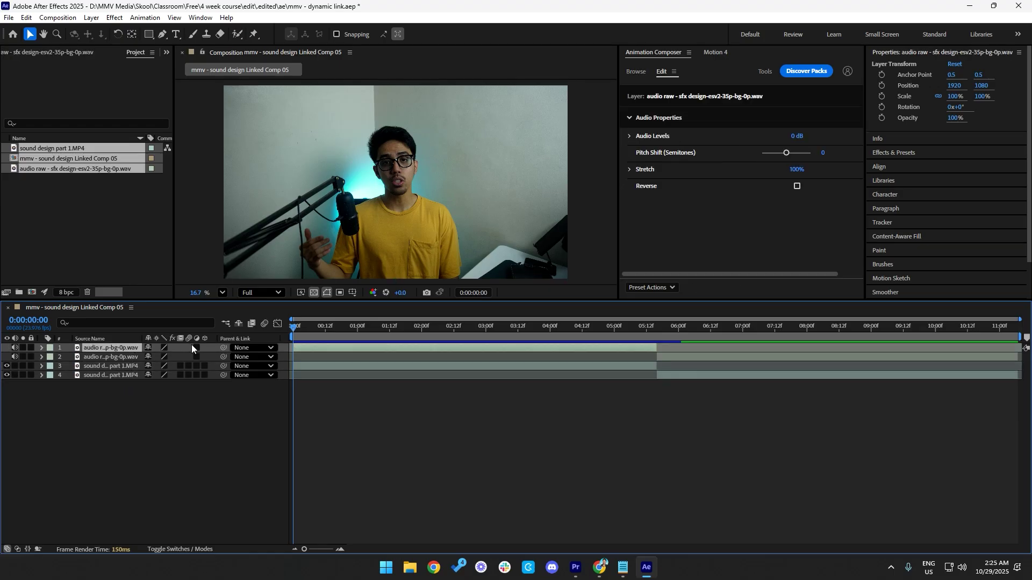
Switch to Premiere Pro, compare the linked composition clip on V2 with the original clips, and open that composition in After Effects
{"action": "key", "text": "alt+Tab"}
{"action": "left_click_drag", "start_coordinate": [563, 424], "coordinate": [287, 415]}
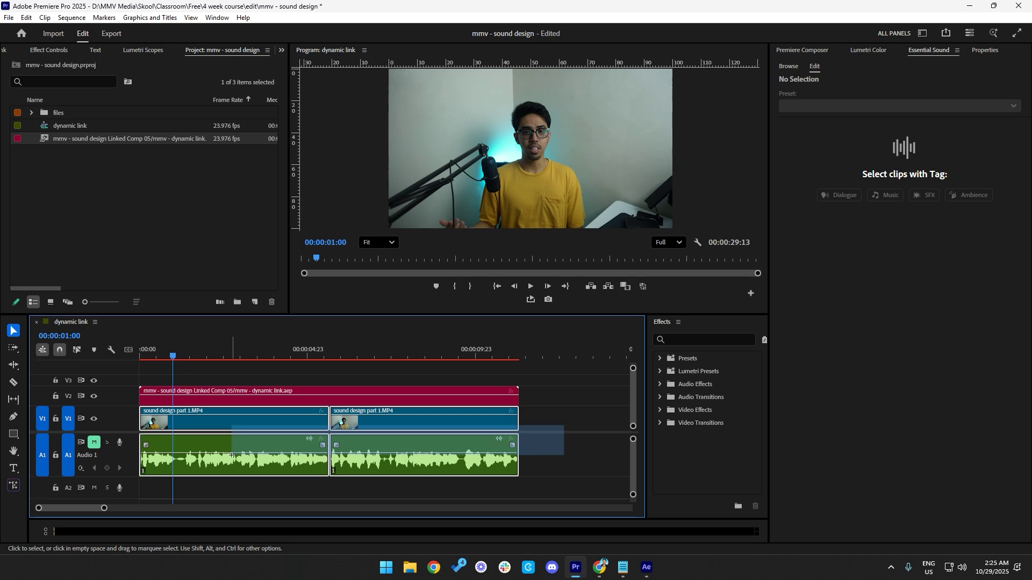
{"action": "left_click", "coordinate": [292, 398]}
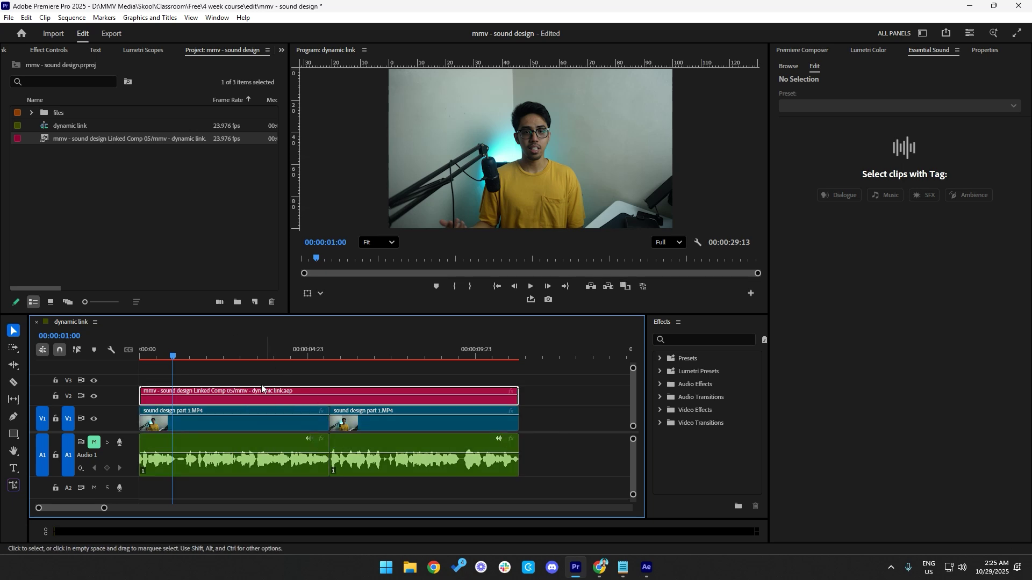
{"action": "mouse_move", "coordinate": [210, 401]}
{"action": "left_mouse_down"}
{"action": "mouse_move", "coordinate": [241, 402]}
{"action": "mouse_move", "coordinate": [211, 402]}
{"action": "left_mouse_up"}
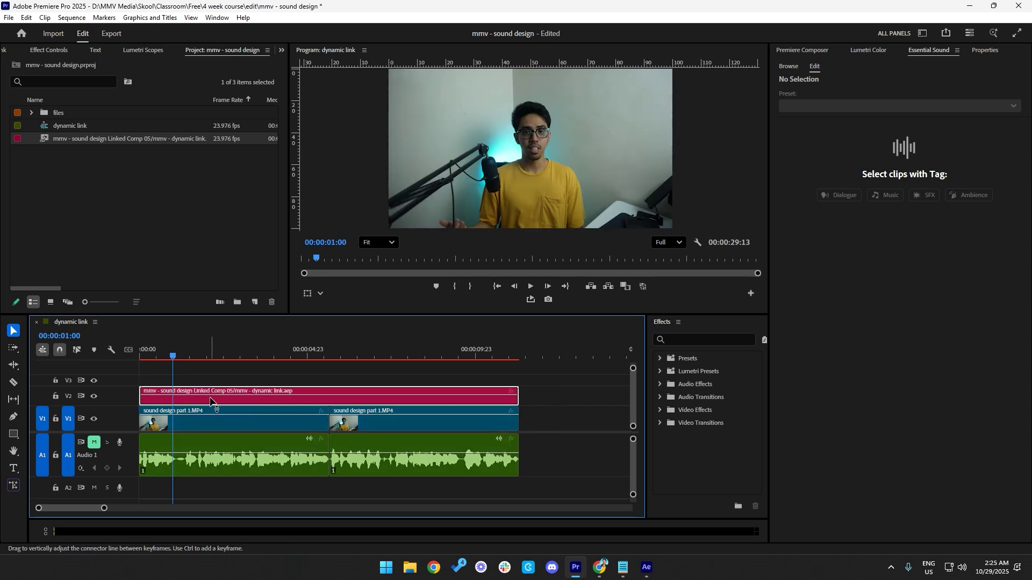
{"action": "double_click", "coordinate": [226, 400]}
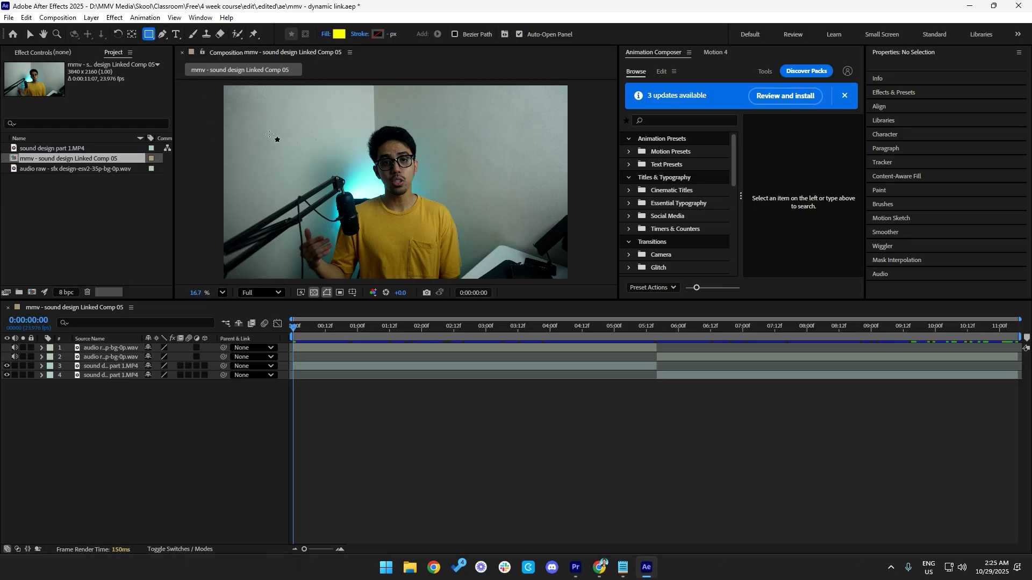
Draw a yellow rectangle about 978 by 1368 px left of the speaker, and check it on the linked clip in Premiere Pro
{"action": "left_click_drag", "start_coordinate": [252, 108], "coordinate": [340, 230]}
{"action": "key", "text": "v"}
{"action": "left_click", "coordinate": [576, 567]}
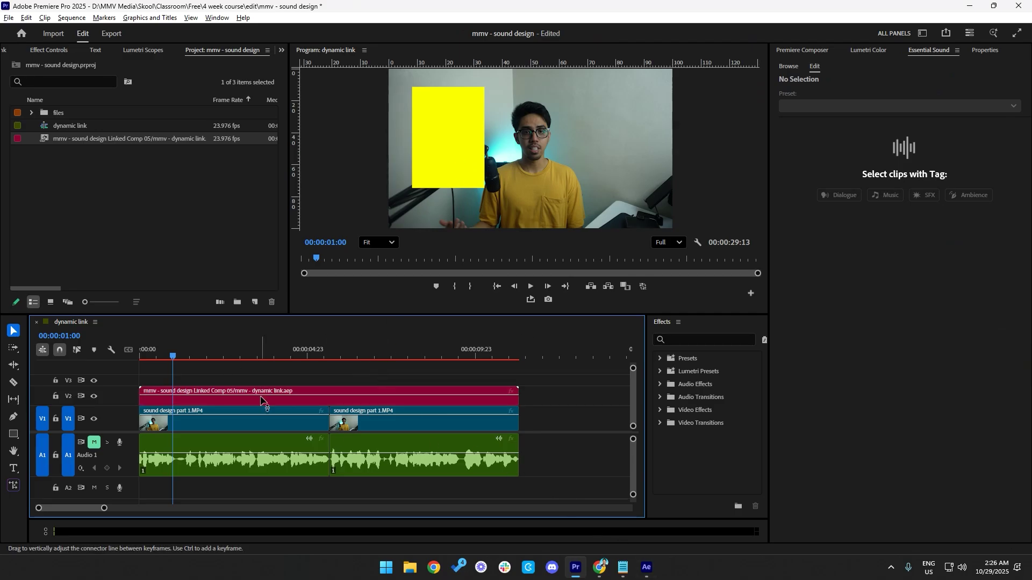
{"action": "left_click", "coordinate": [190, 400]}
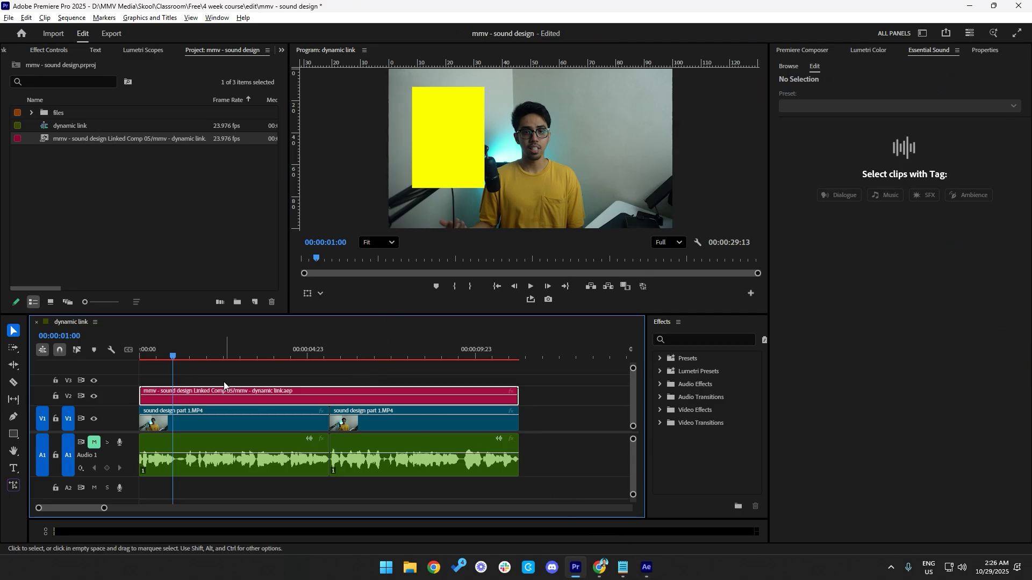
{"action": "mouse_move", "coordinate": [173, 356]}
{"action": "left_mouse_down"}
{"action": "mouse_move", "coordinate": [155, 356]}
{"action": "mouse_move", "coordinate": [178, 355]}
{"action": "left_mouse_up"}
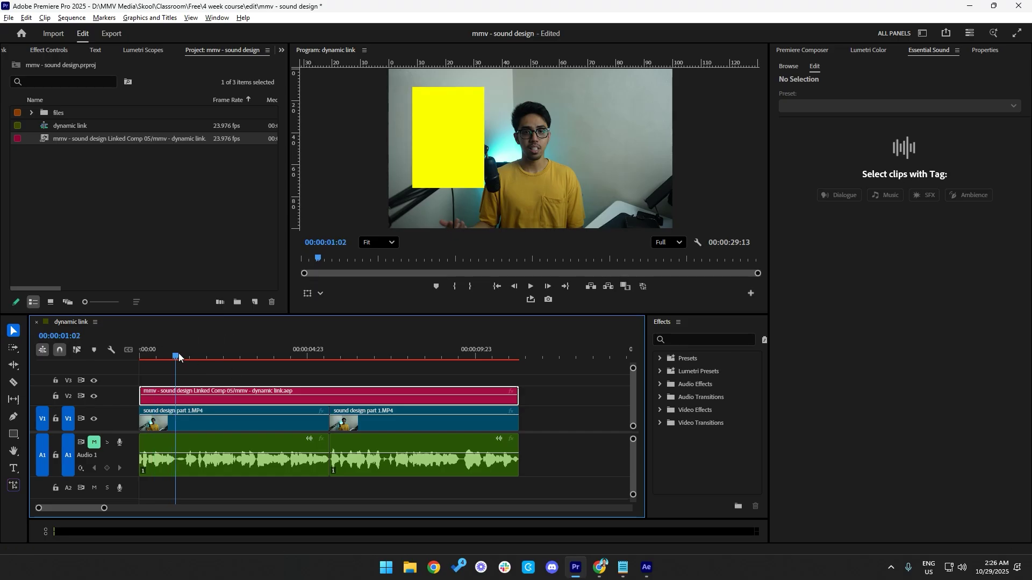
In After Effects, move the yellow rectangle to the right of the speaker, and return to Premiere Pro to view the linked clip
{"action": "key", "text": "alt+Tab"}
{"action": "left_click_drag", "start_coordinate": [340, 217], "coordinate": [561, 218]}
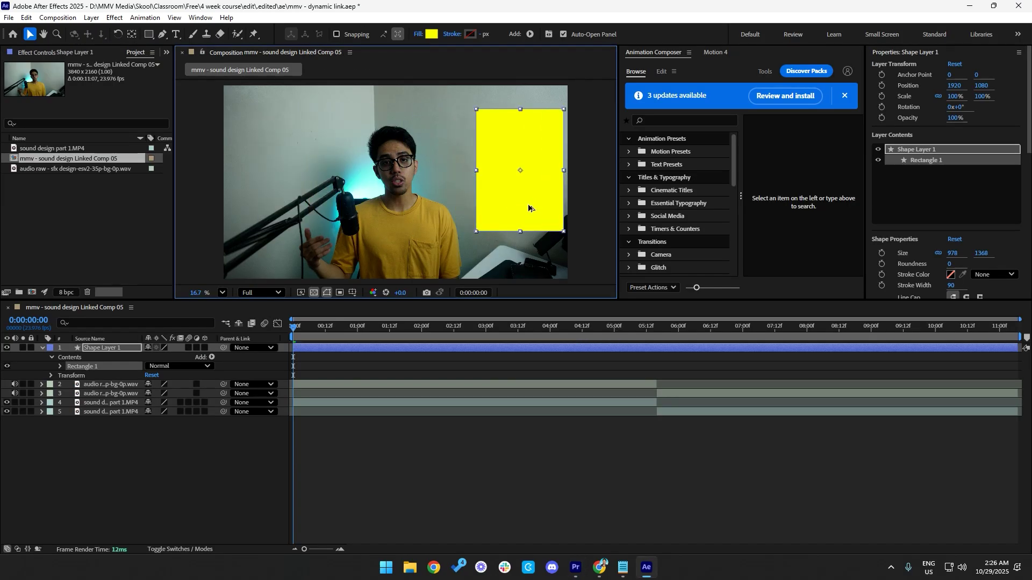
{"action": "key", "text": "alt+Tab"}
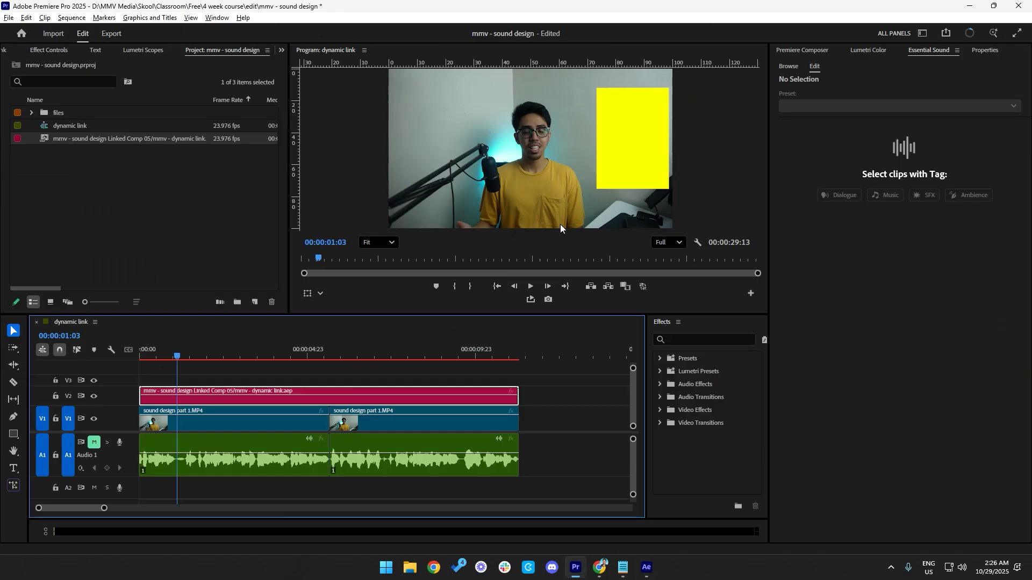
Compare the After Effects composition with its linked clip in the Premiere Pro sequence, scrubbing the clip and viewing the full sequence
{"action": "key", "text": "alt+Tab"}
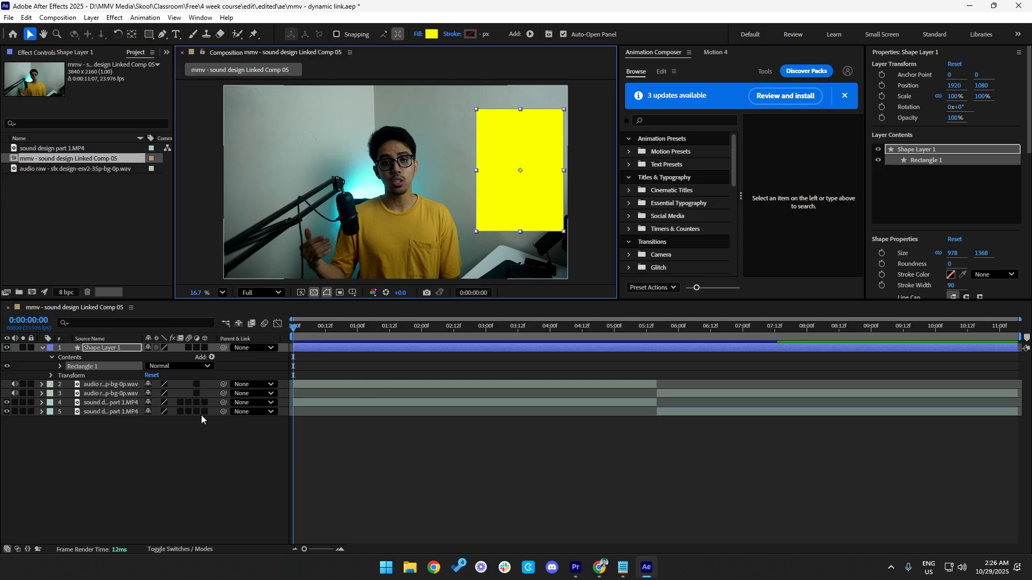
{"action": "key", "text": "alt+Tab"}
{"action": "left_click", "coordinate": [227, 373]}
{"action": "scroll", "coordinate": [225, 415], "scroll_direction": "up", "scroll_amount": 4}
{"action": "left_click", "coordinate": [226, 401]}
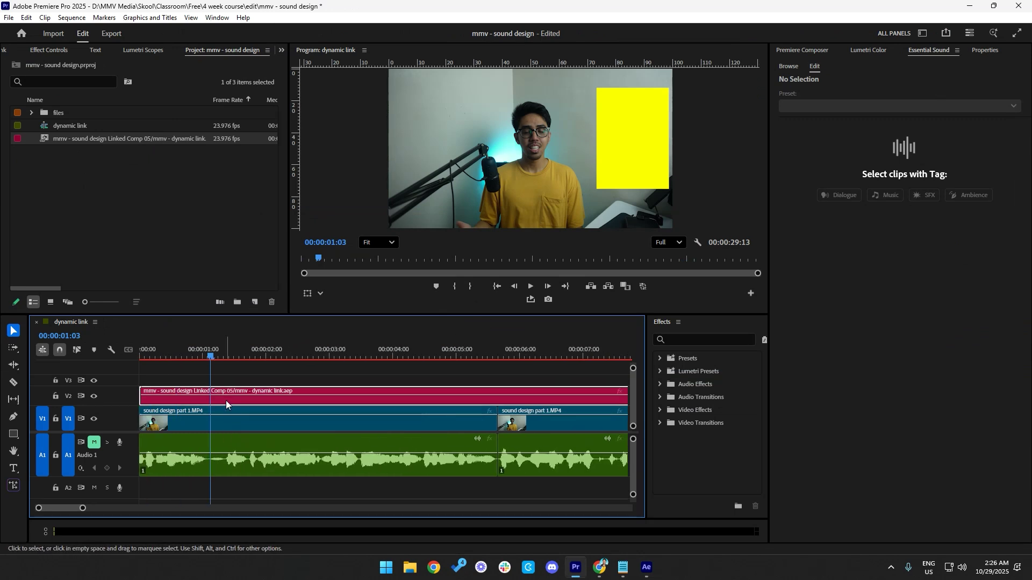
{"action": "scroll", "coordinate": [242, 400], "scroll_direction": "down", "scroll_amount": 2}
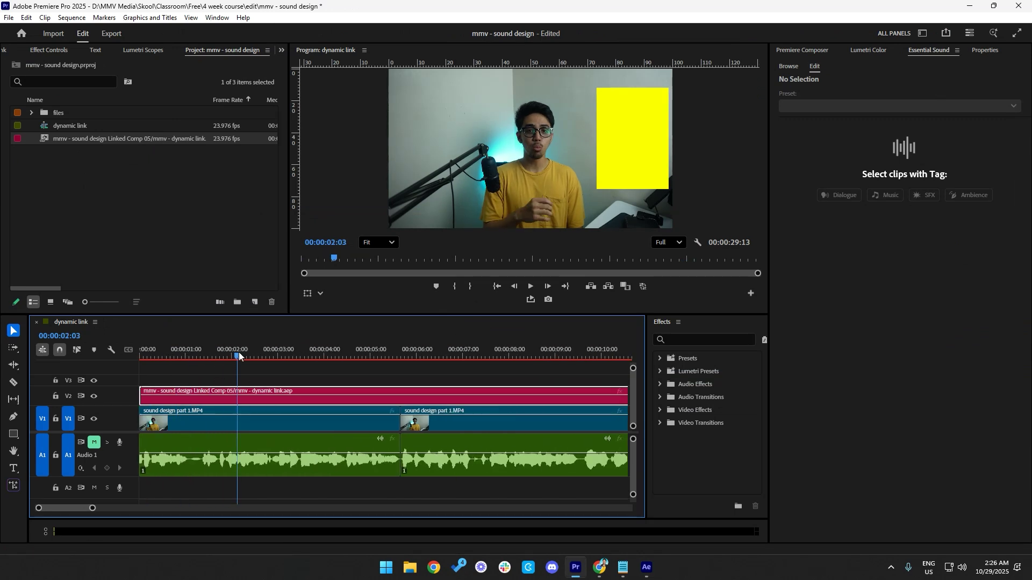
{"action": "key", "text": "backslash"}
Switch to After Effects and close the program, returning to Premiere Pro
{"action": "key", "text": "alt+Tab"}
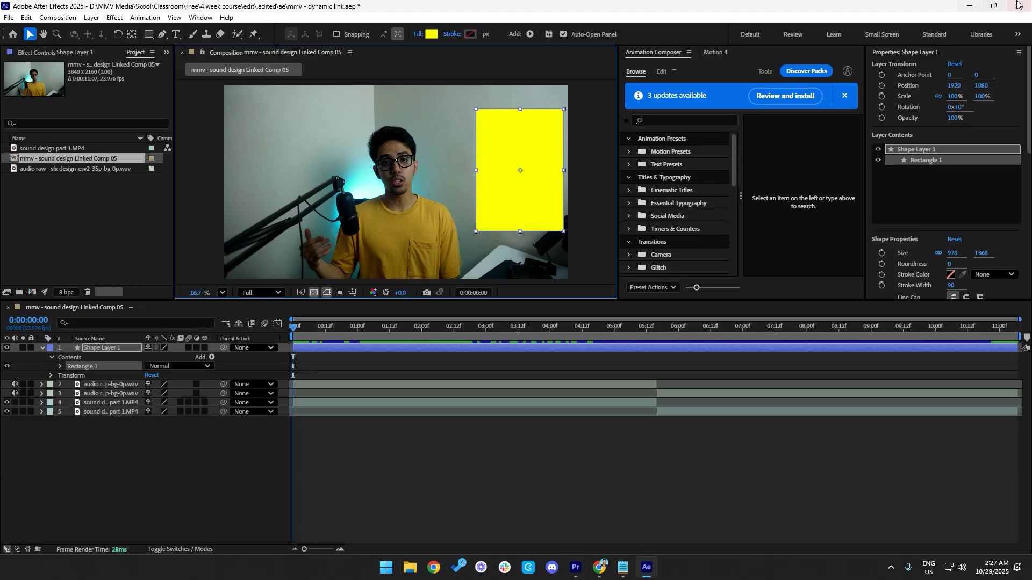
{"action": "left_click", "coordinate": [1019, 5]}
{"action": "left_click", "coordinate": [512, 316]}
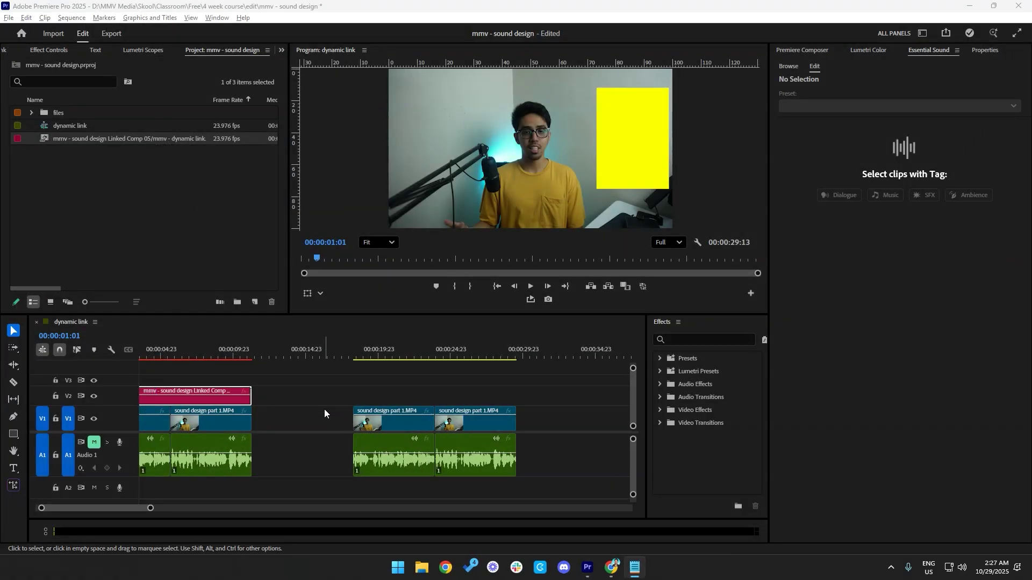
Duplicate the second pair of sound design part 1.MP4 clips from V1 onto V2, directly above the originals
{"action": "left_click_drag", "start_coordinate": [325, 395], "coordinate": [524, 414]}
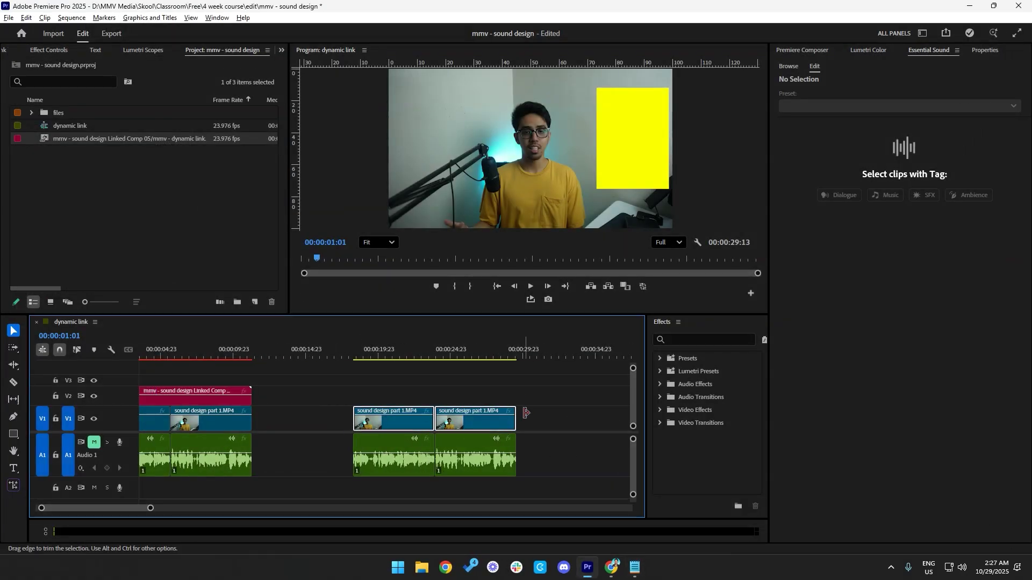
{"action": "left_click_drag", "start_coordinate": [385, 428], "coordinate": [389, 404]}
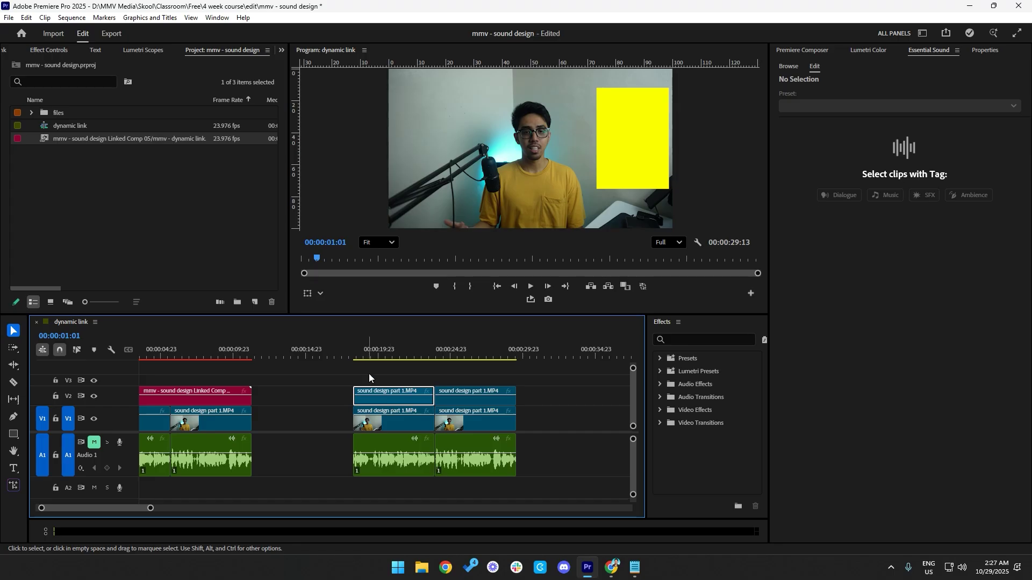
Try to replace the duplicated V2 clips and their audio with an After Effects composition, cancelling the new project save and closing After Effects
{"action": "left_click", "coordinate": [377, 355]}
{"action": "left_click", "coordinate": [356, 380]}
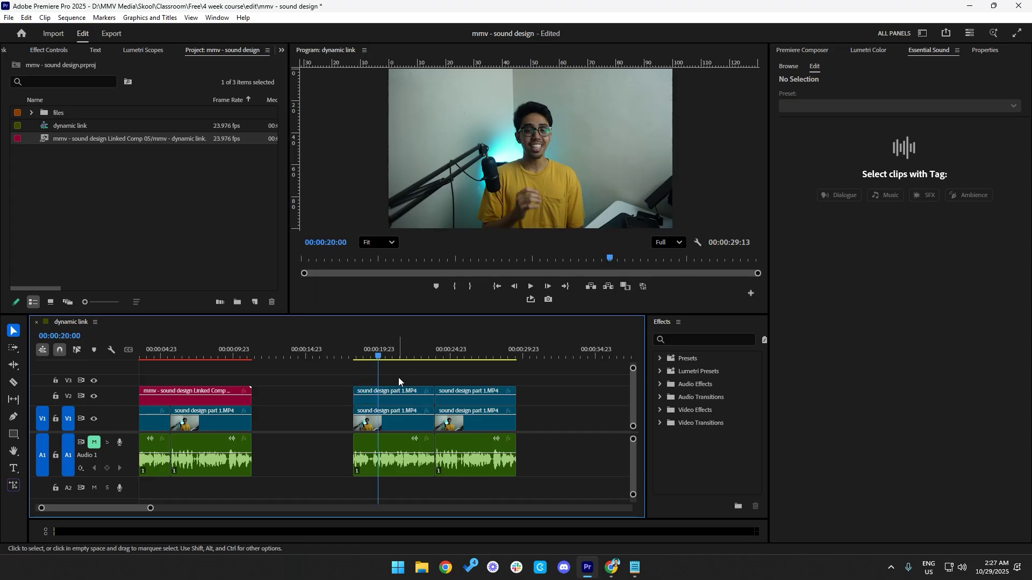
{"action": "left_click_drag", "start_coordinate": [399, 377], "coordinate": [450, 395]}
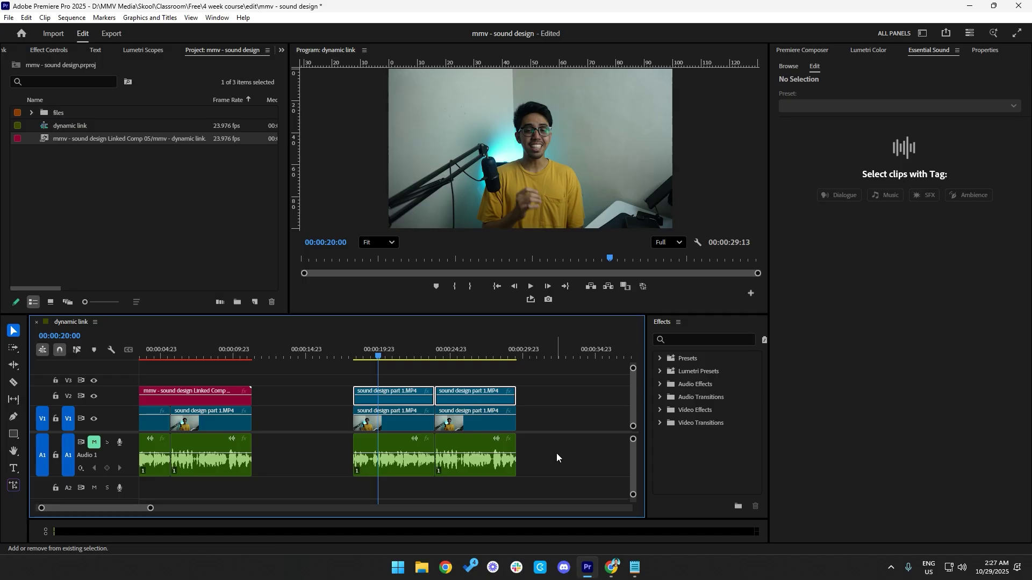
{"action": "left_click_drag", "start_coordinate": [556, 458], "coordinate": [401, 457]}
{"action": "right_click", "coordinate": [401, 457]}
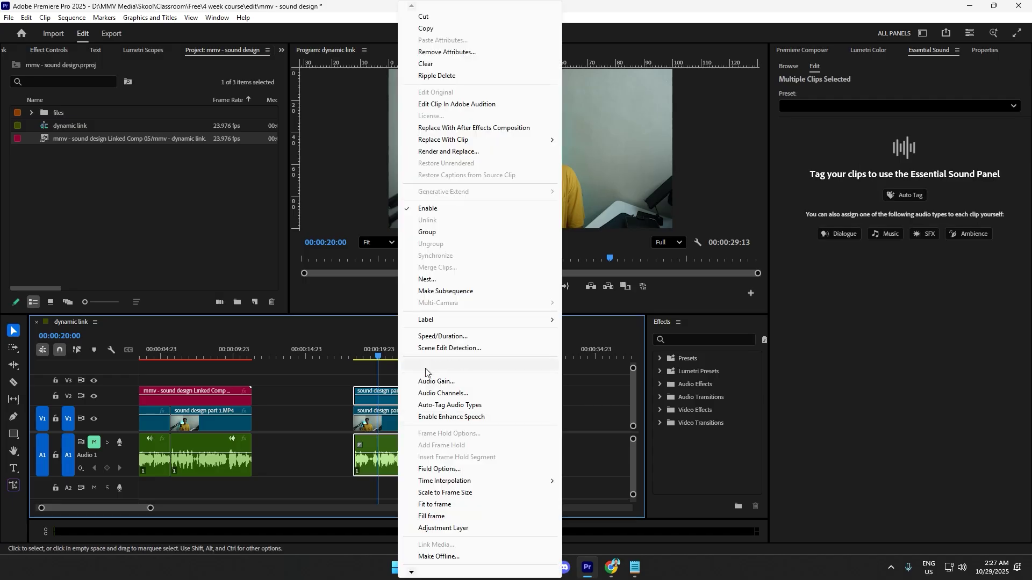
{"action": "left_click", "coordinate": [477, 129]}
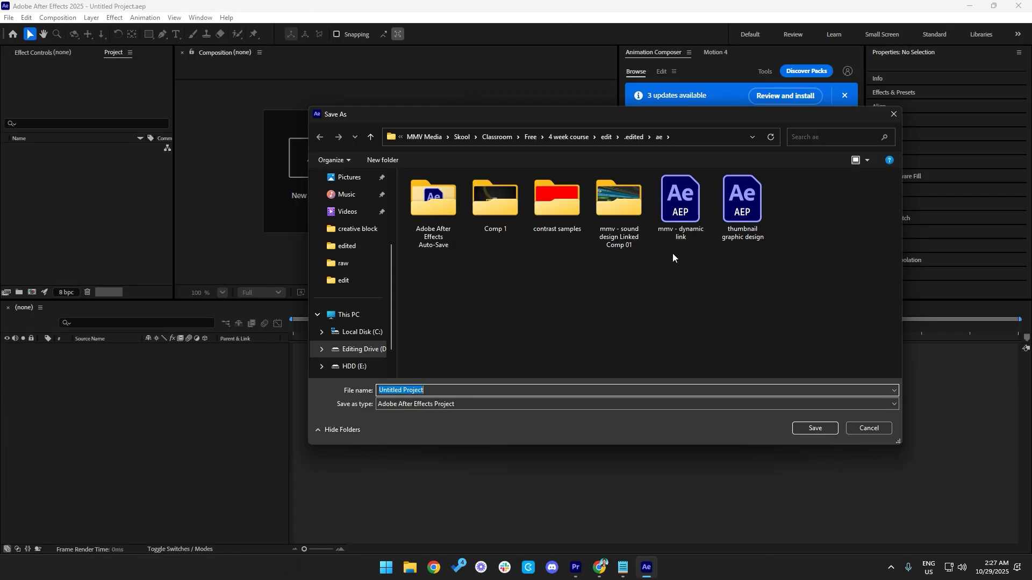
{"action": "left_click", "coordinate": [589, 329]}
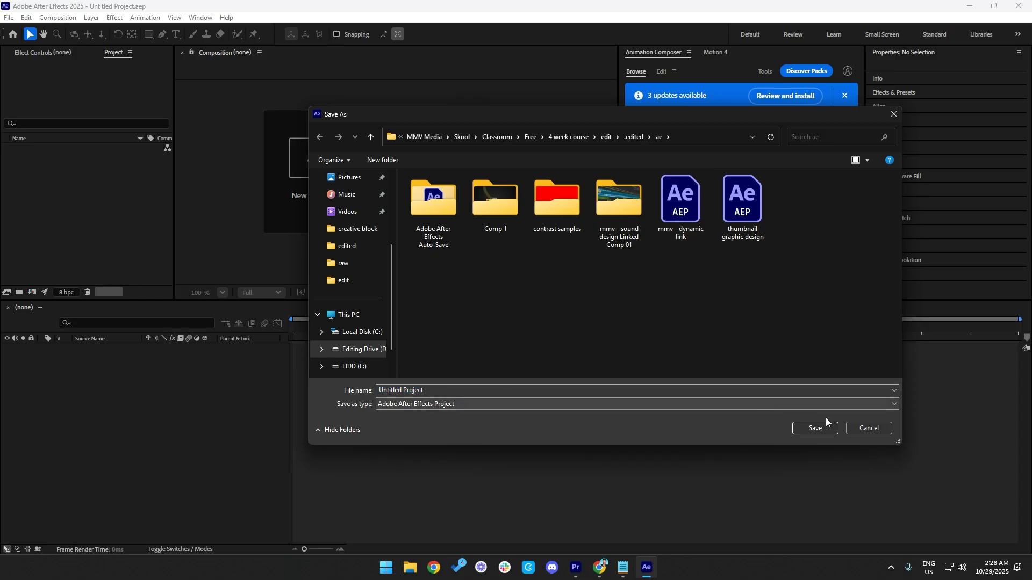
{"action": "left_click", "coordinate": [863, 428]}
{"action": "left_click", "coordinate": [1014, 4]}
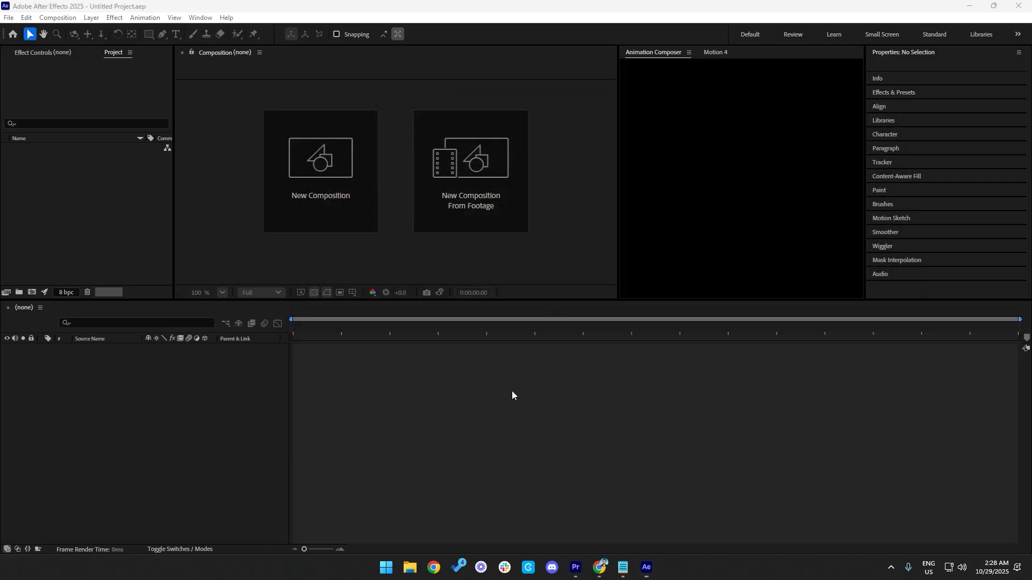
Open the existing project file mmv - dynamic link.aep in After Effects from File Explorer
{"action": "key", "text": "super+e"}
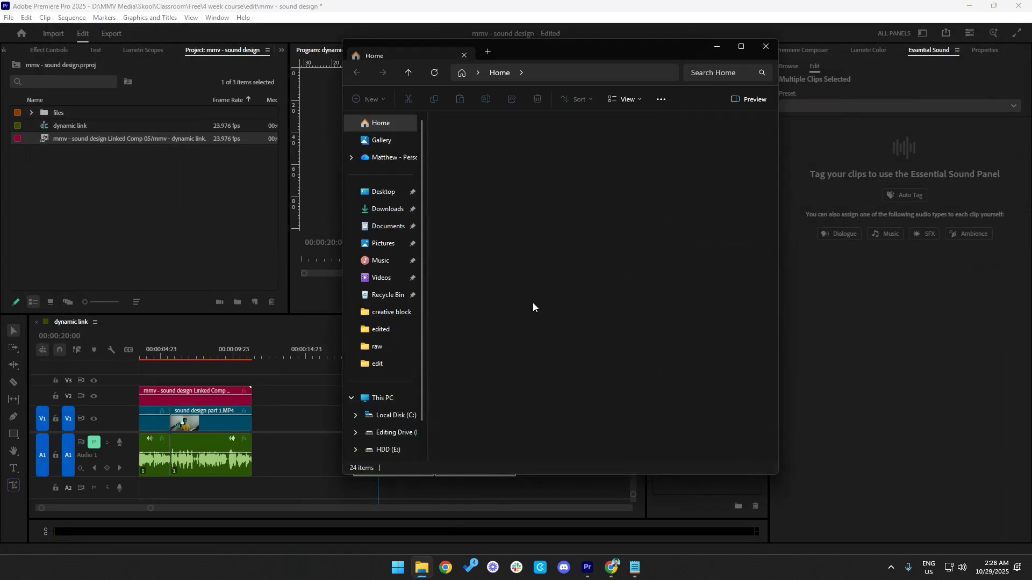
{"action": "double_click", "coordinate": [527, 399]}
{"action": "double_click", "coordinate": [527, 398]}
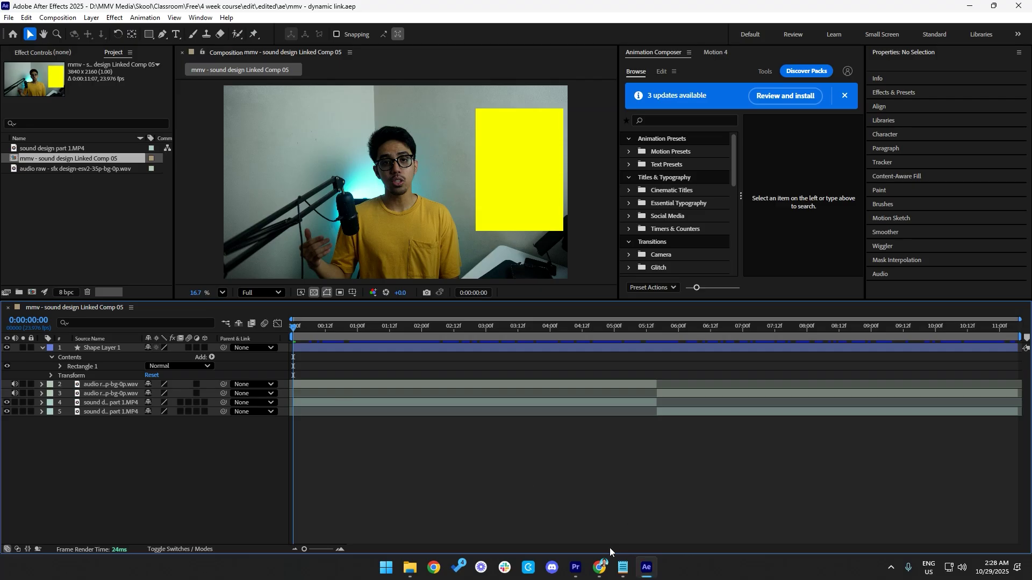
Return to Premiere Pro and replace the second pair of V2 clips and their audio with an After Effects composition
{"action": "left_click", "coordinate": [574, 565]}
{"action": "left_click", "coordinate": [408, 380]}
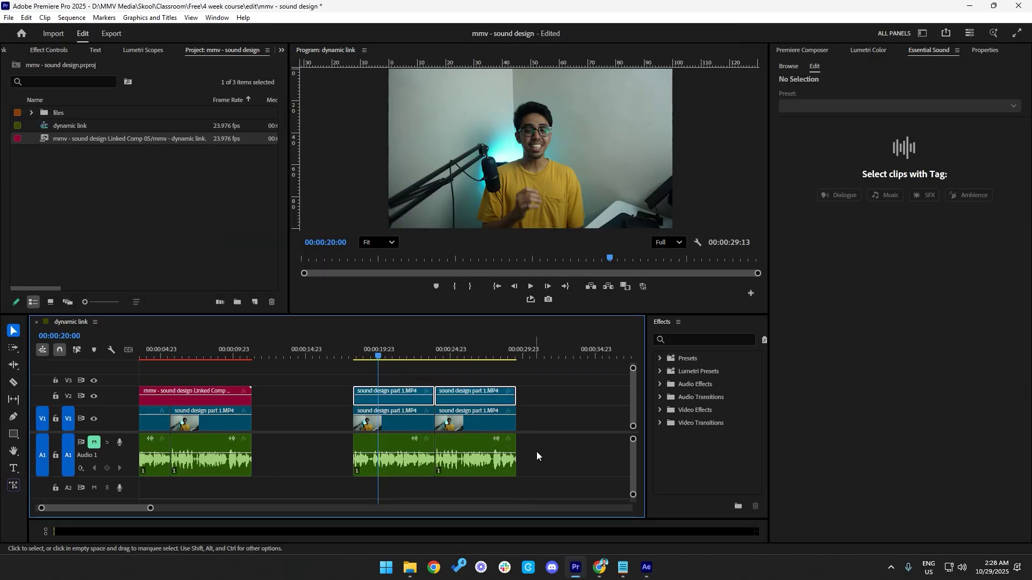
{"action": "left_click_drag", "start_coordinate": [550, 460], "coordinate": [385, 441]}
{"action": "right_click", "coordinate": [402, 446]}
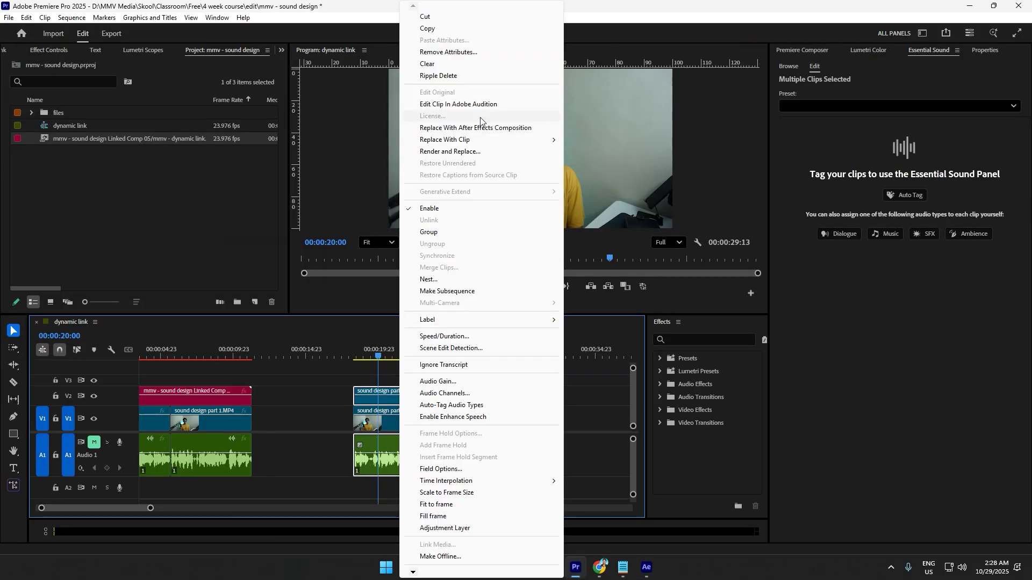
{"action": "left_click", "coordinate": [457, 129]}
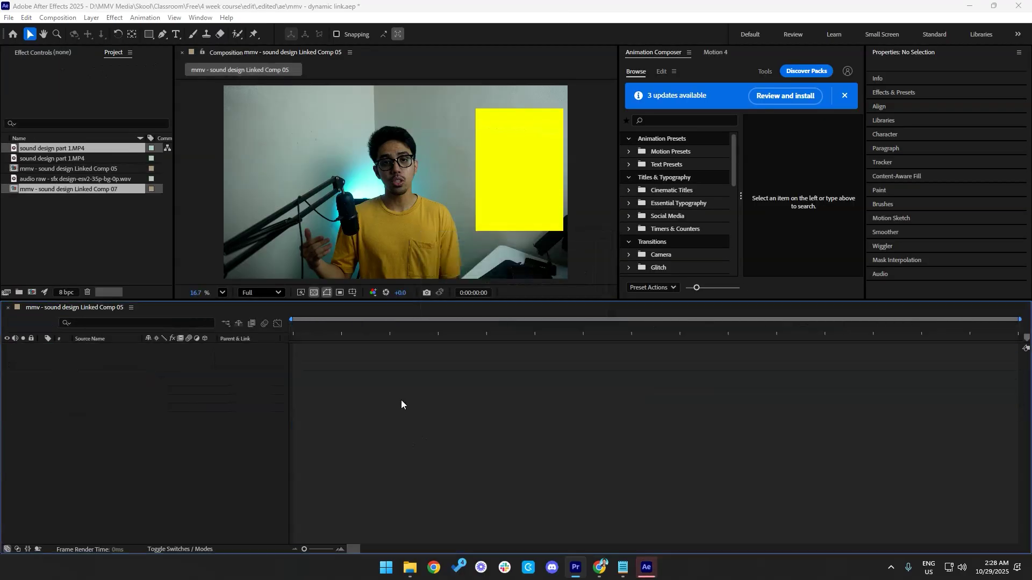